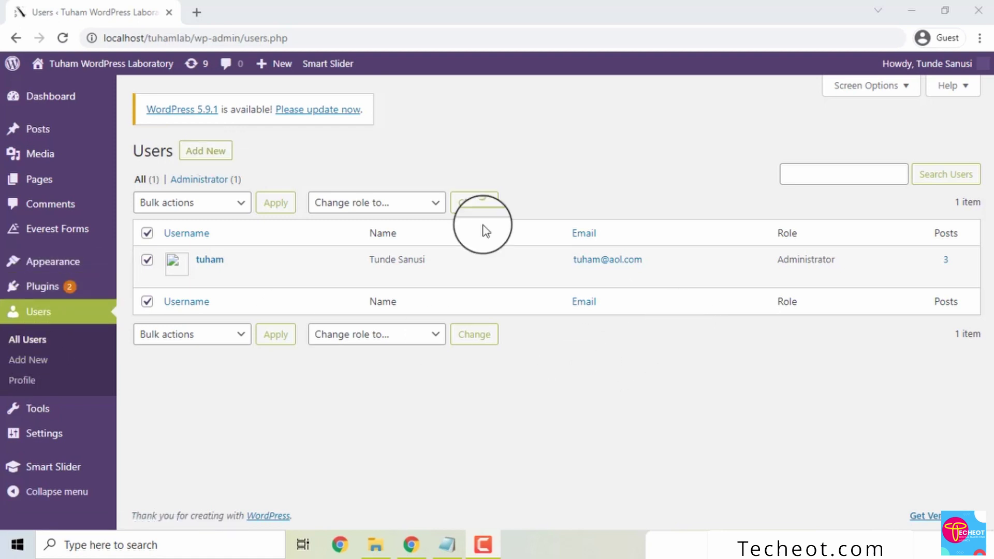
- Go to the Dashboard and open the All Users list from the admin sidebar
left_click(87, 102)
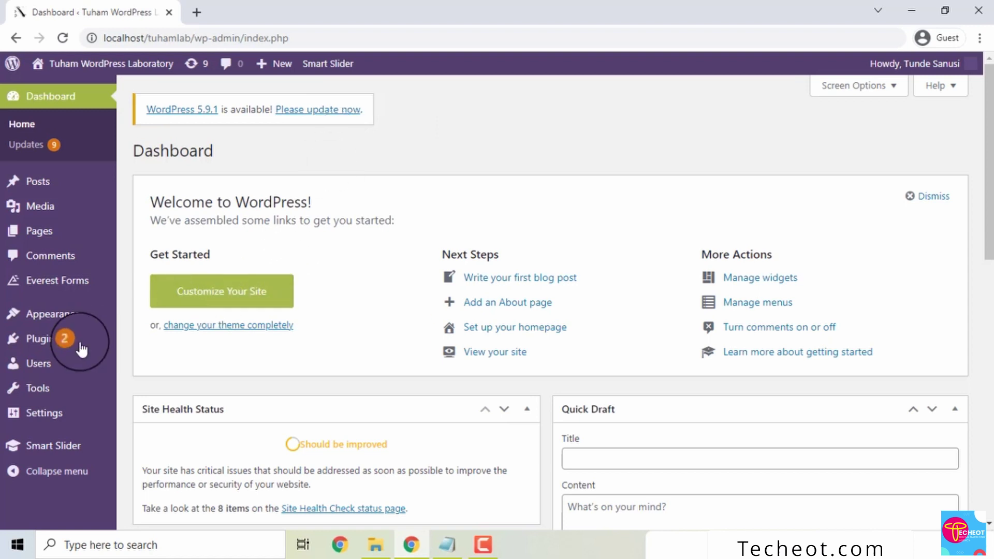
left_click(36, 367)
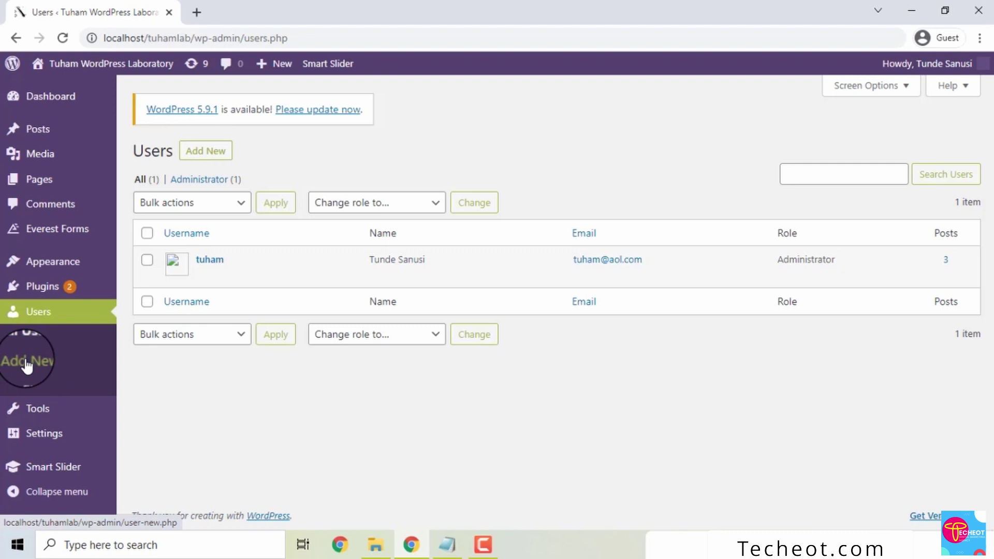
- Open the Add New User form and put the cursor in the Username field
left_click(213, 153)
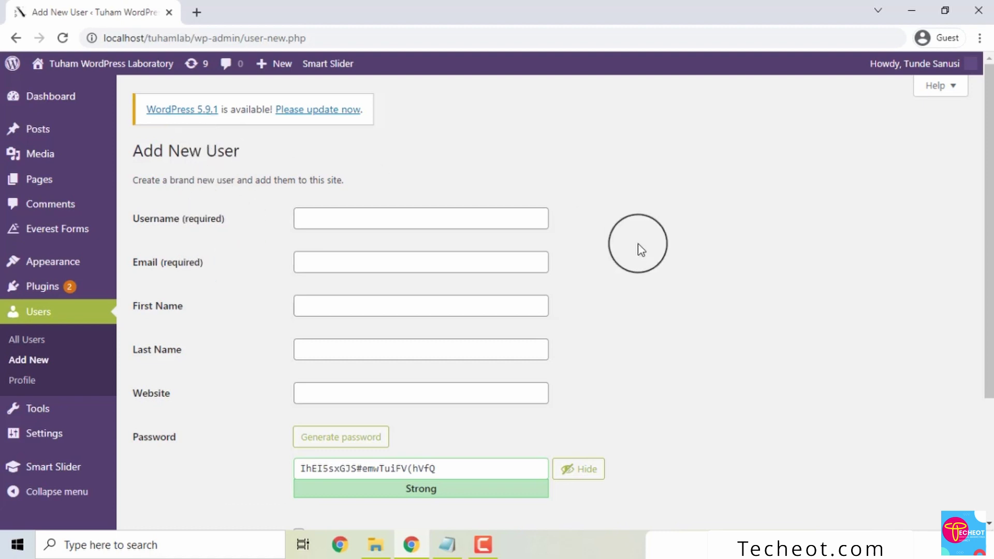
mouse_move(986, 166)
left_mouse_down()
mouse_move(978, 348)
mouse_move(989, 220)
mouse_move(976, 166)
left_mouse_up()
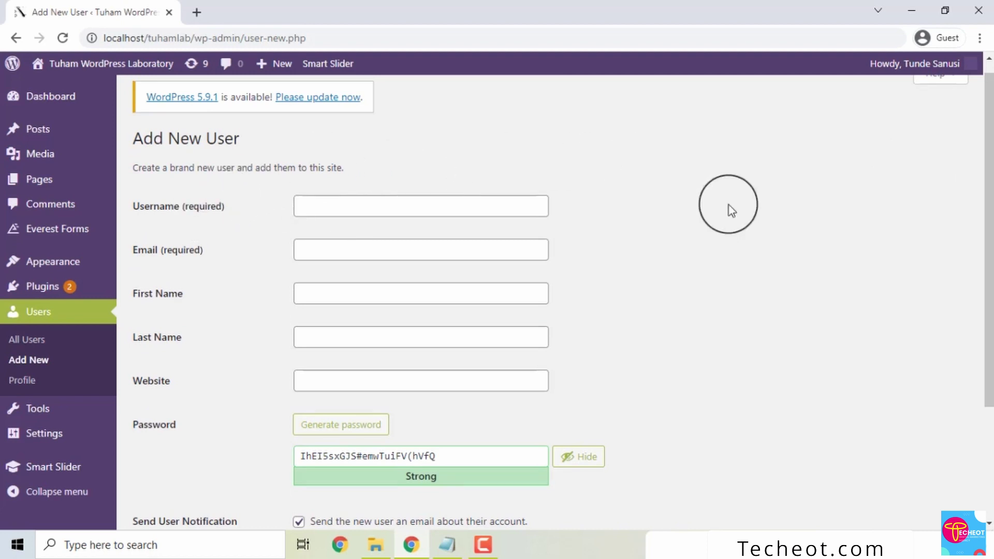
left_click_drag(987, 133, 983, 89)
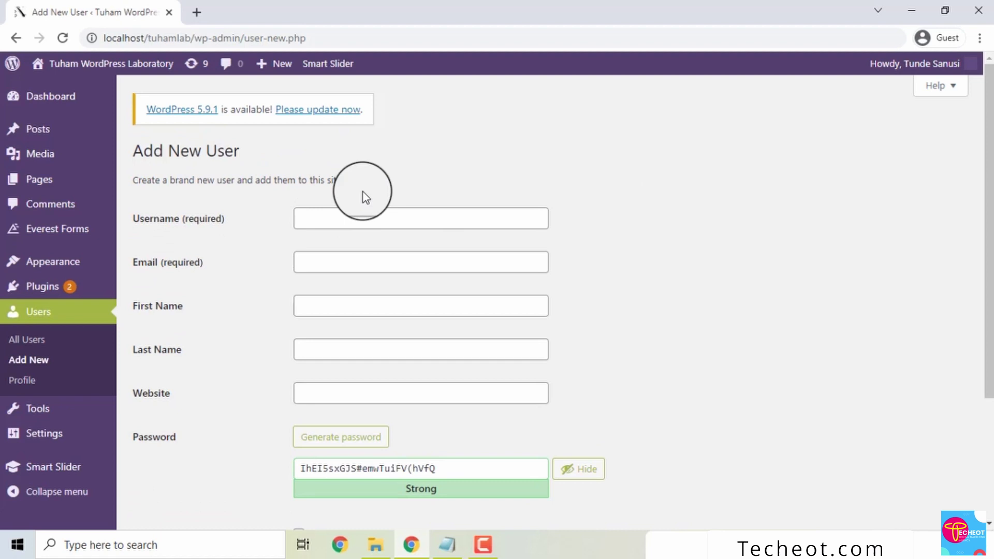
left_click(195, 223)
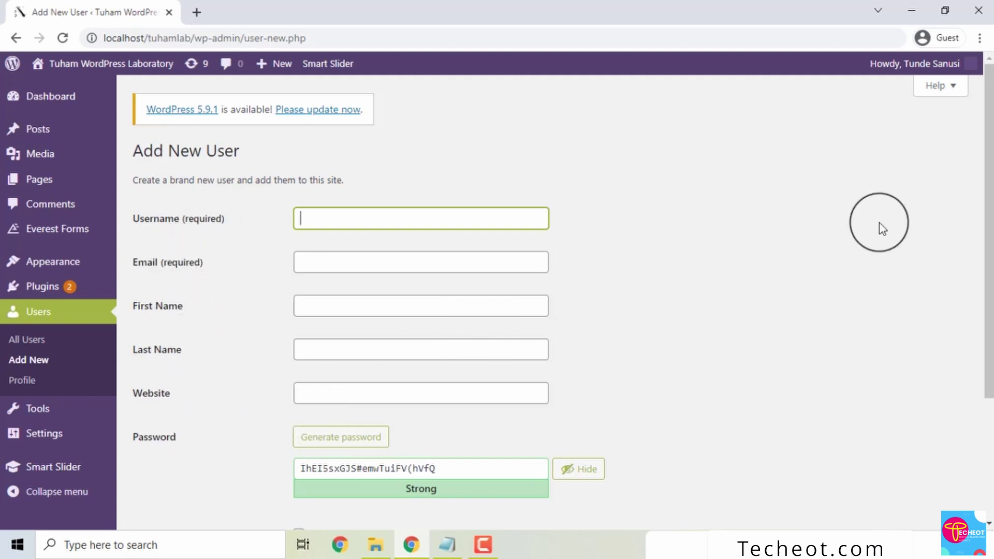
left_click_drag(983, 166, 989, 211)
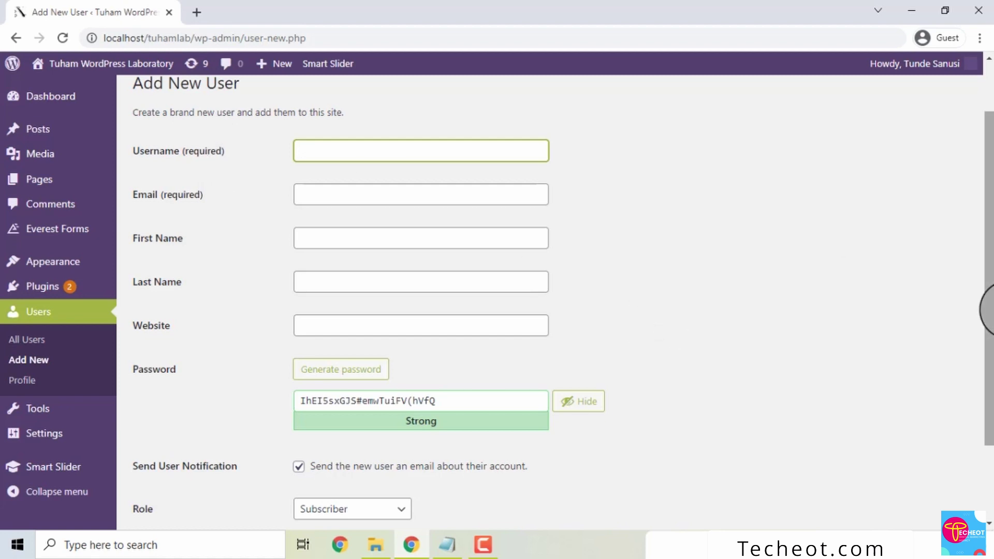
left_click_drag(987, 310, 983, 244)
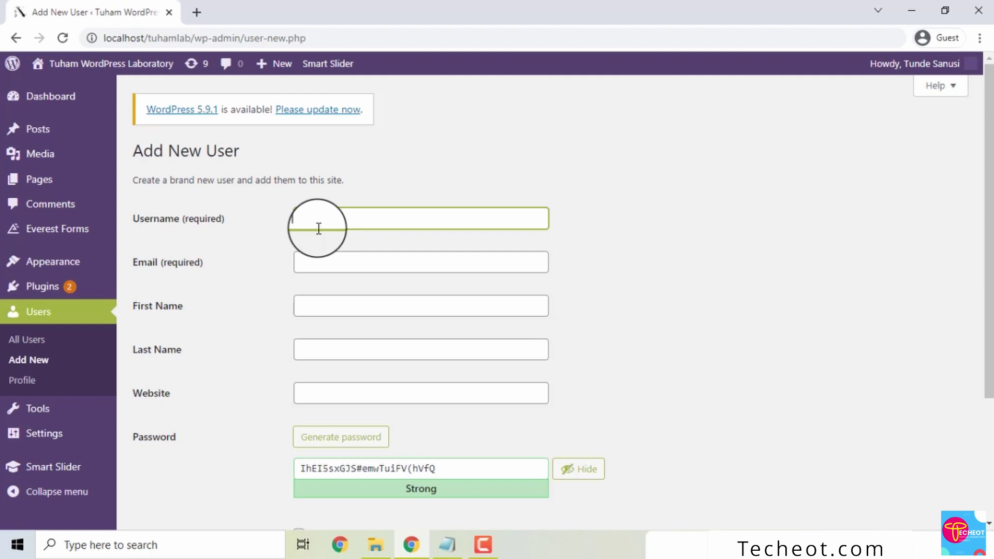
- Enter the new user's username and e-mail address, correcting a typo in the username
type("ami")
type("nah")
type("s")
key("BackSpace")
type("t508")
left_click(642, 237)
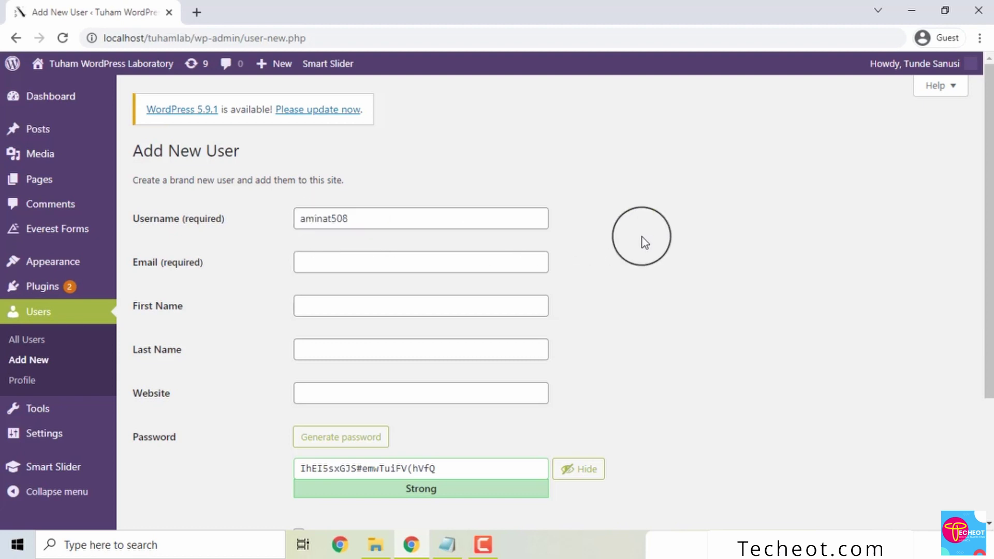
left_click(348, 255)
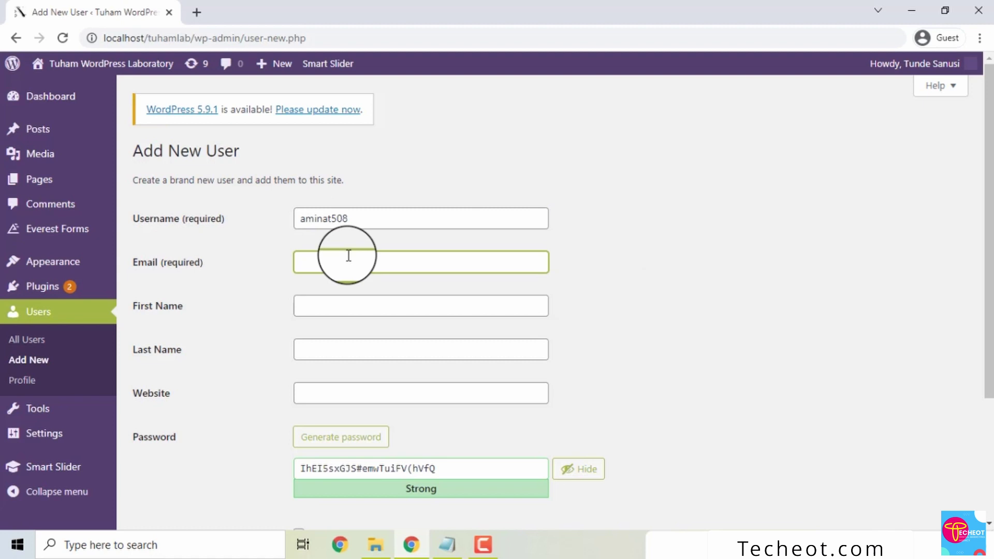
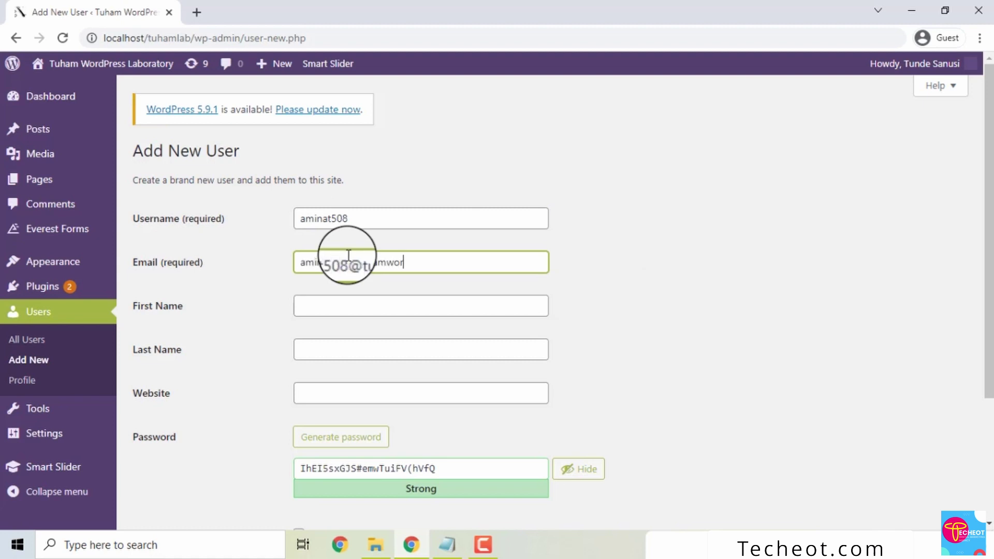
left_click(547, 287)
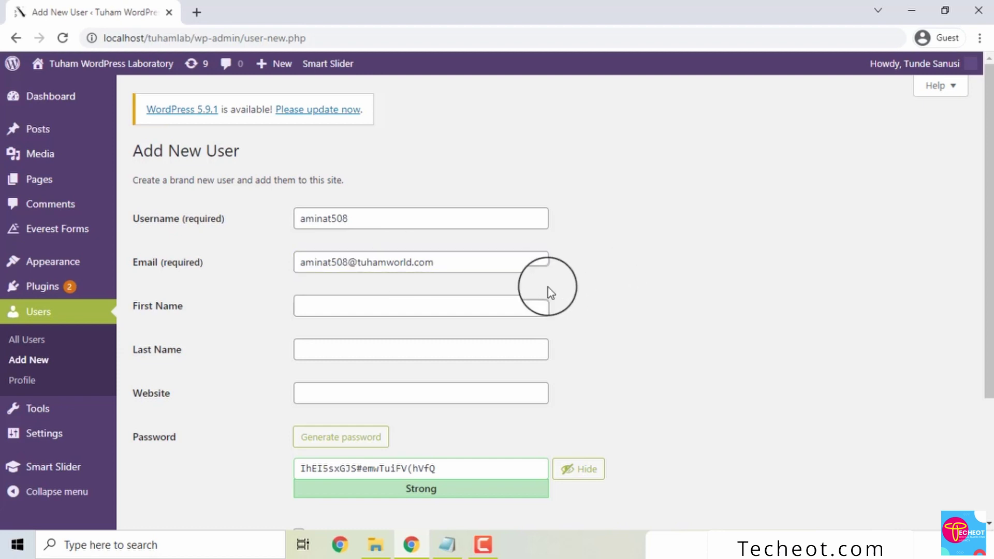
- Fill in the new user's first name and last name
left_click(415, 308)
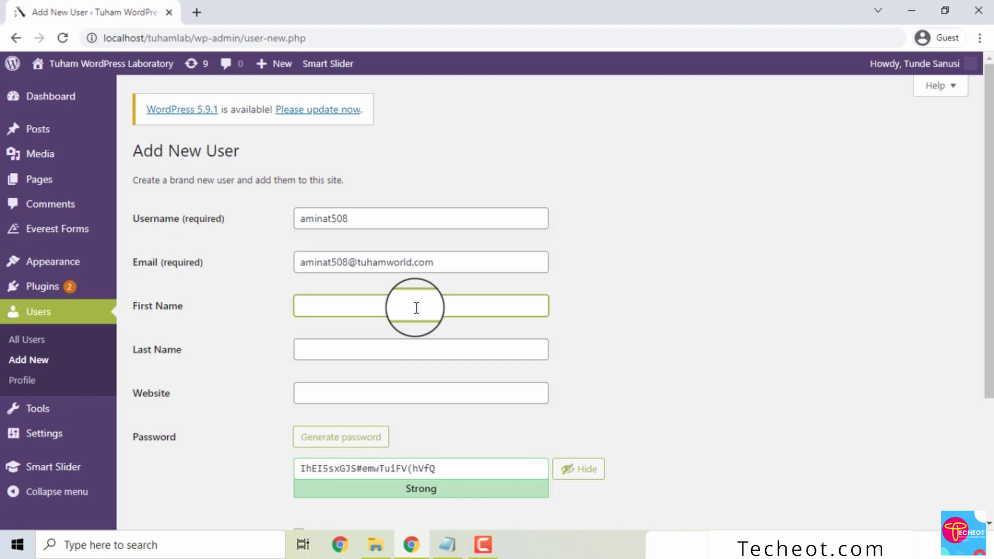
left_click(339, 359)
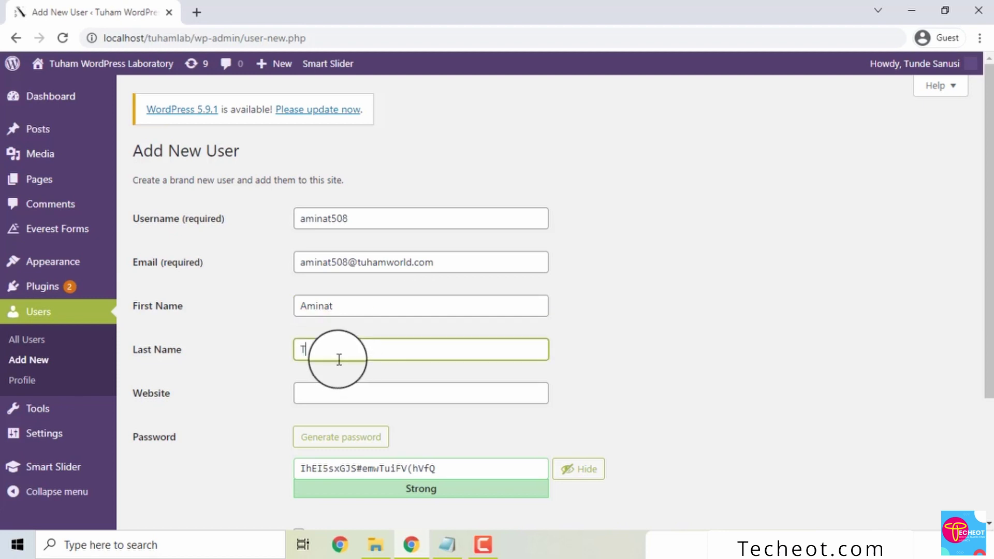
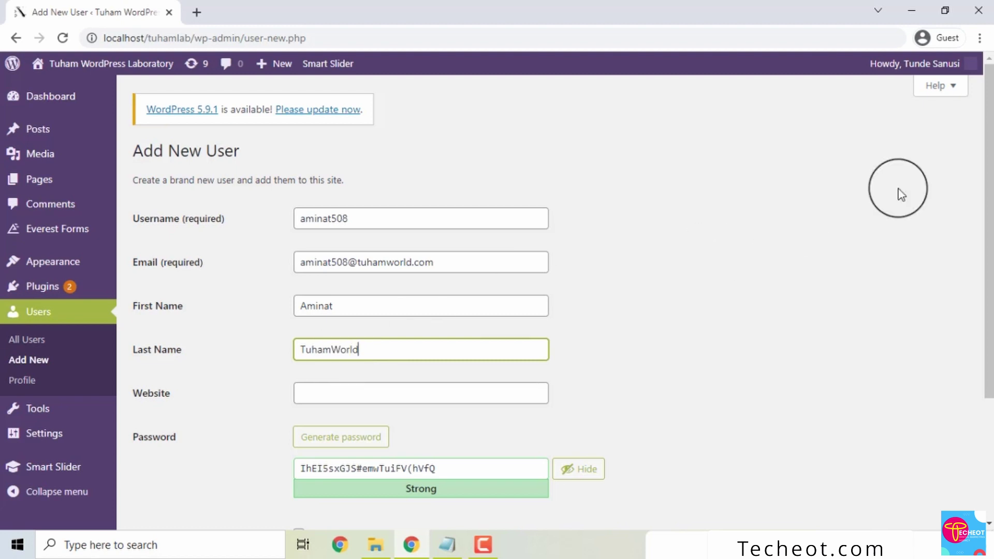
left_click_drag(986, 173, 986, 300)
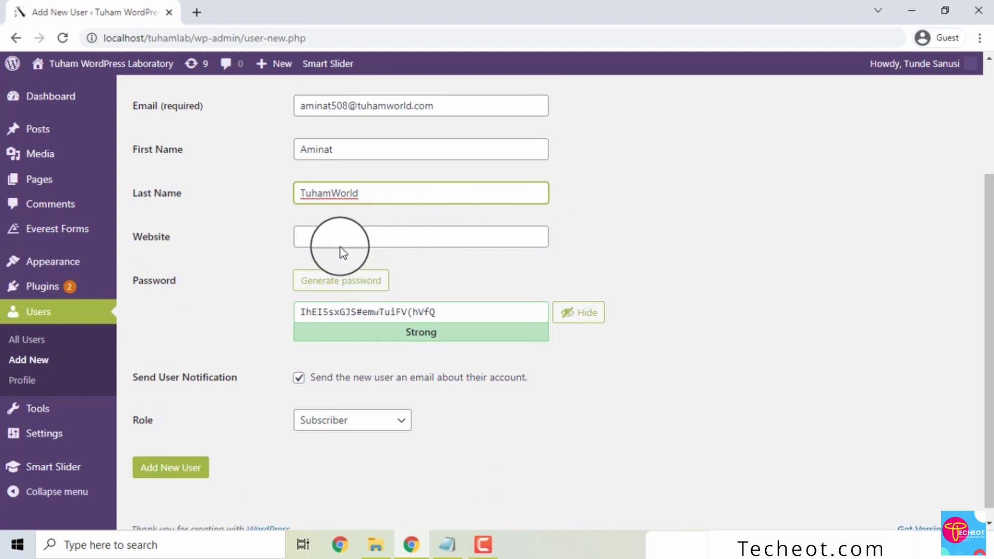
- Generate several new random passwords for the user
left_click(329, 283)
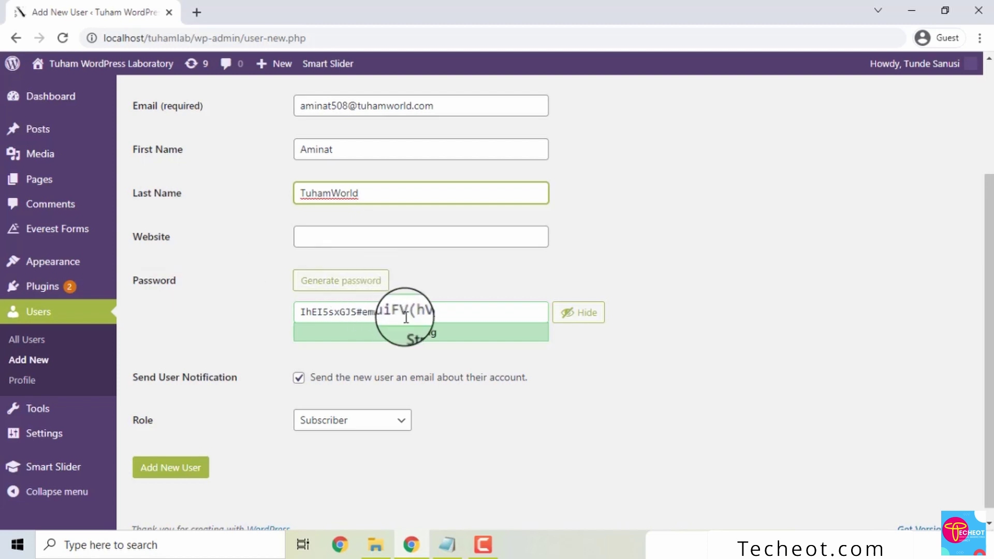
left_click(336, 287)
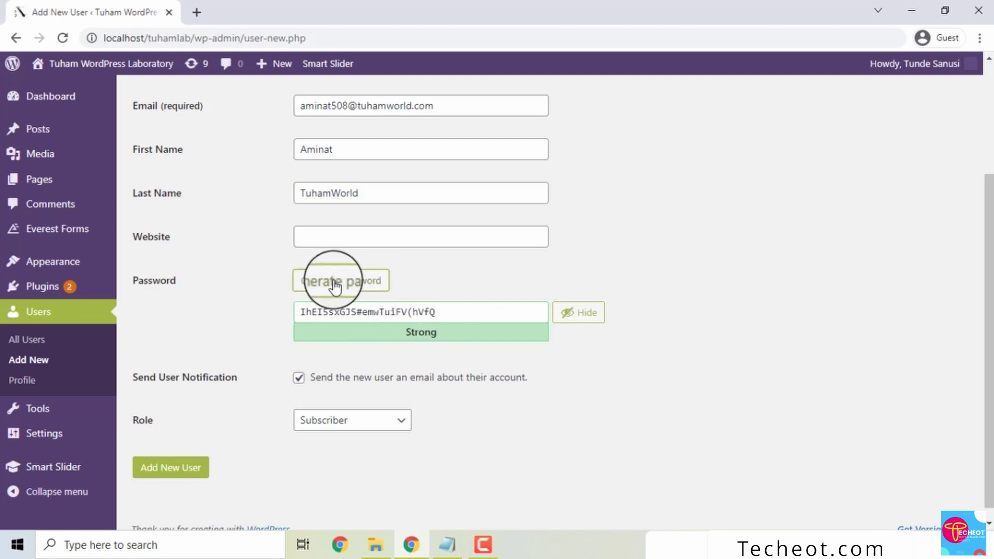
left_click(364, 284)
left_click(387, 290)
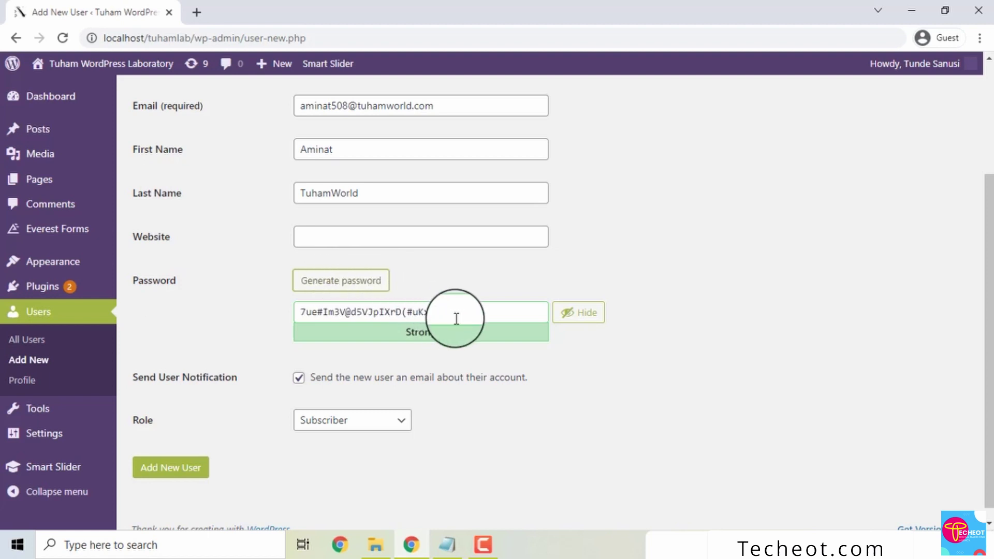
left_click_drag(455, 320, 277, 319)
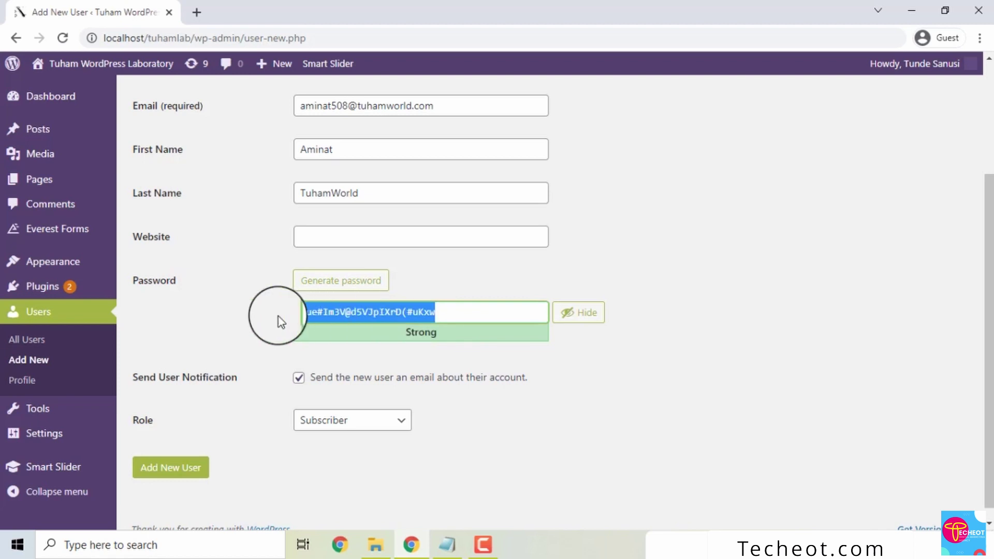
left_click(378, 283)
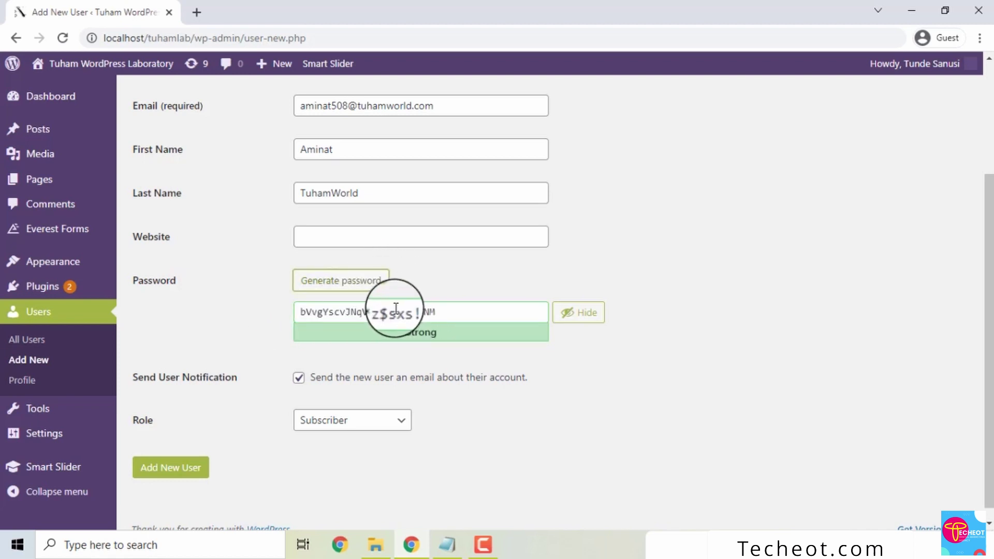
- Replace the password with a typed custom one, then regenerate a Strong password
left_click_drag(437, 311, 293, 310)
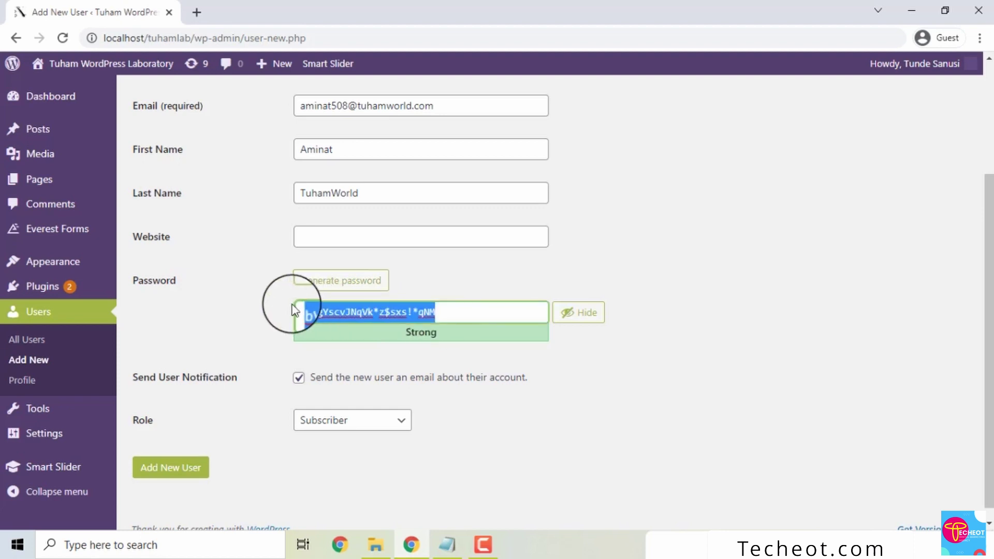
key("BackSpace")
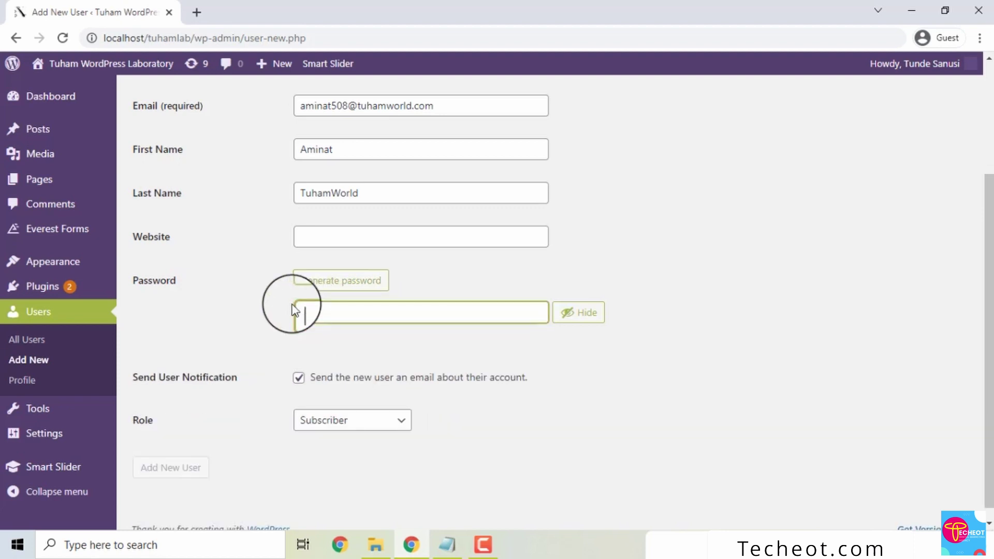
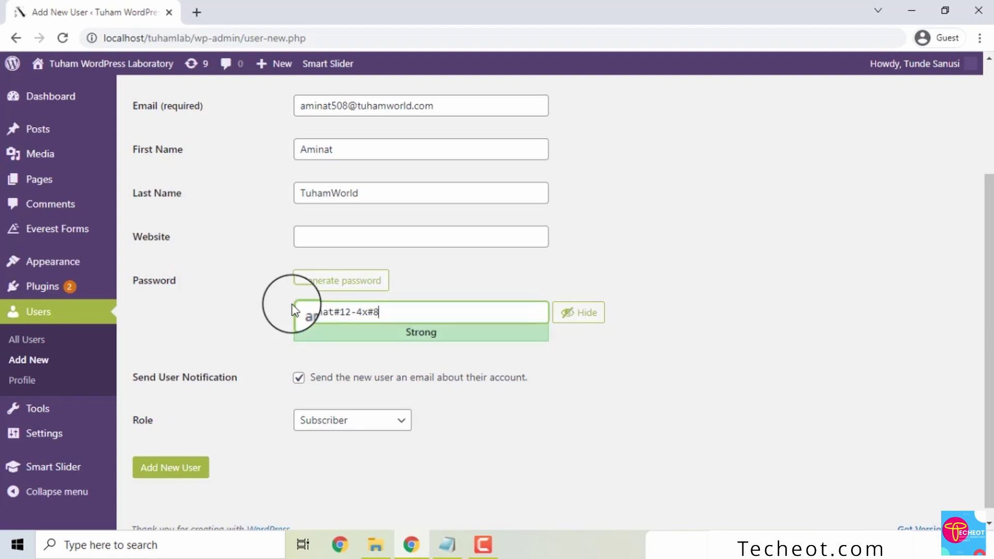
left_click(344, 283)
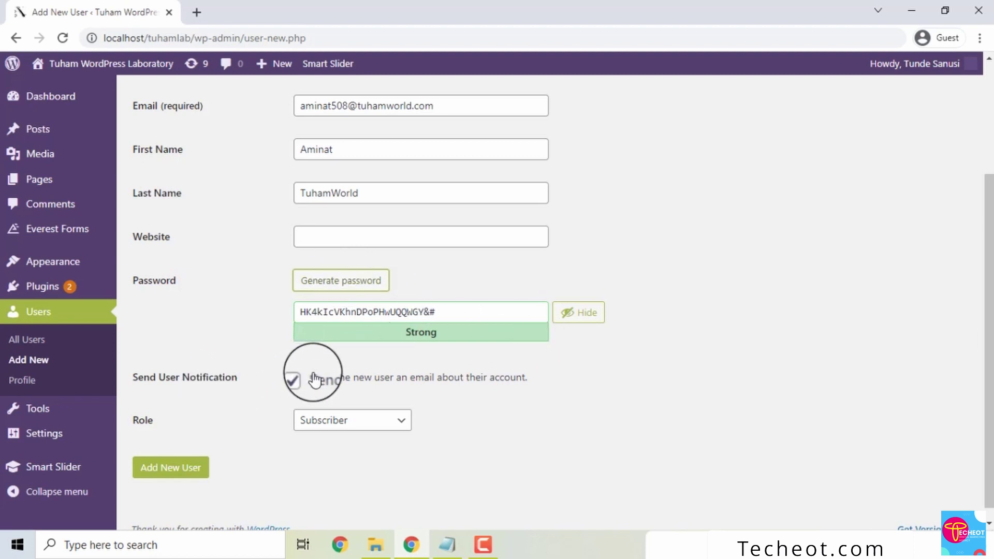
- Open the Role dropdown to list the roles available for the new user
left_click(299, 379)
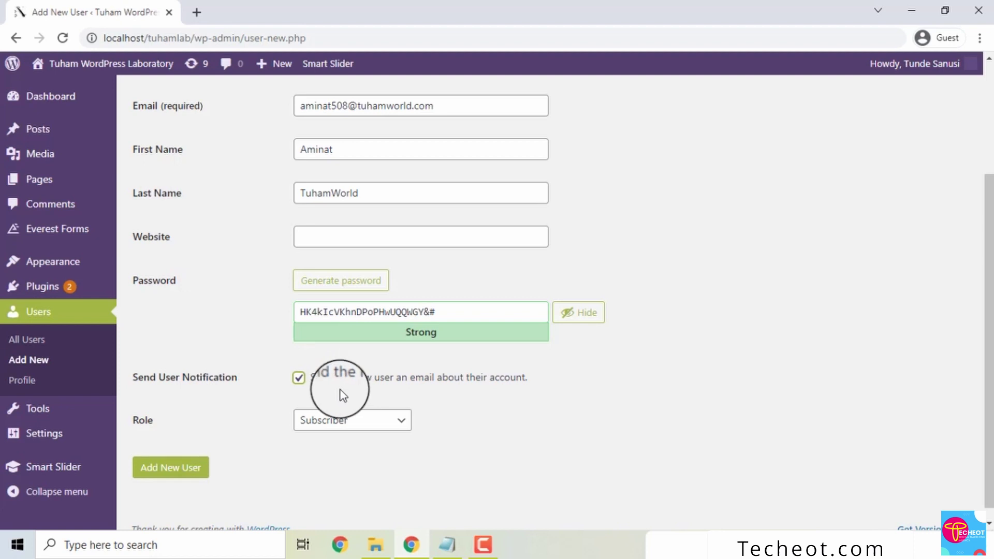
left_click(321, 425)
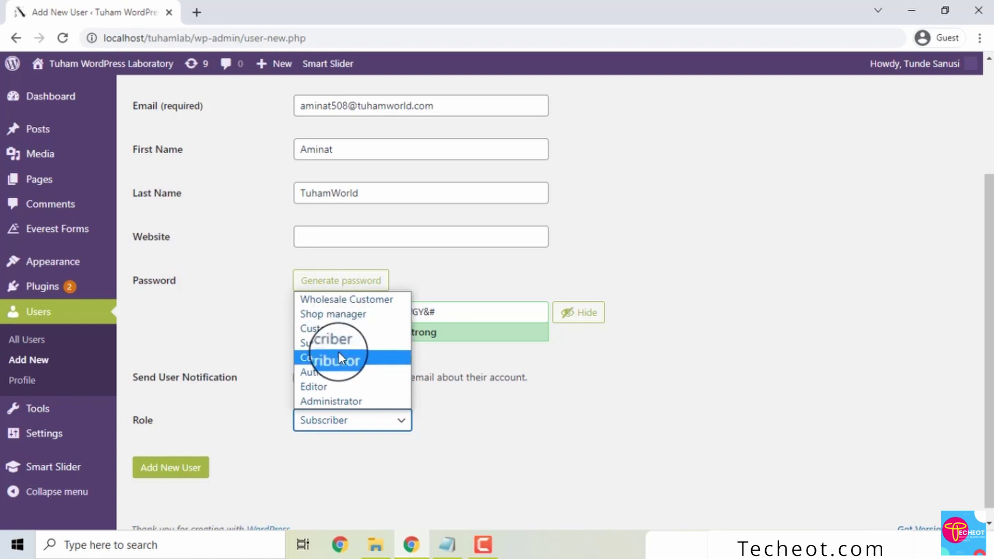
- Set the user's role to Editor and submit the form to add the user
left_click(342, 402)
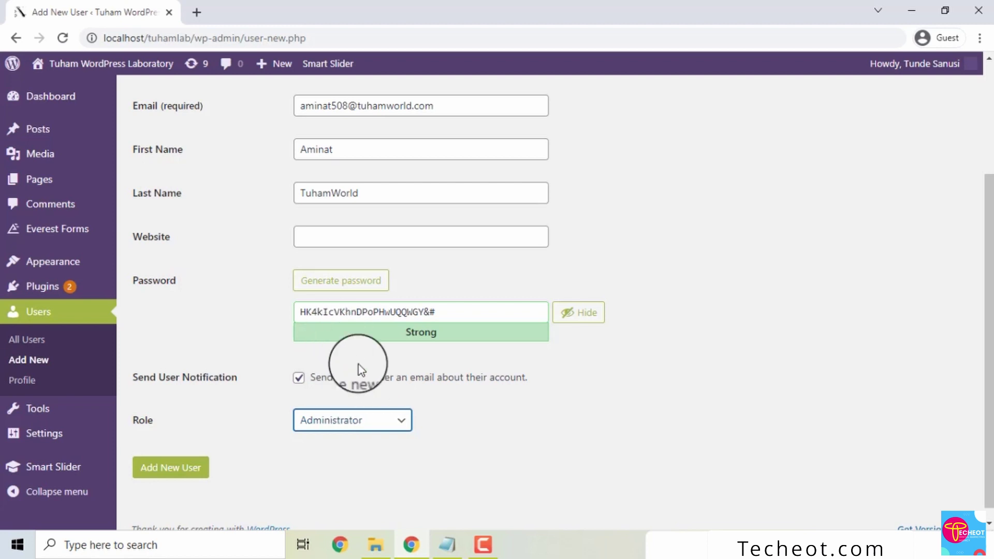
left_click(338, 419)
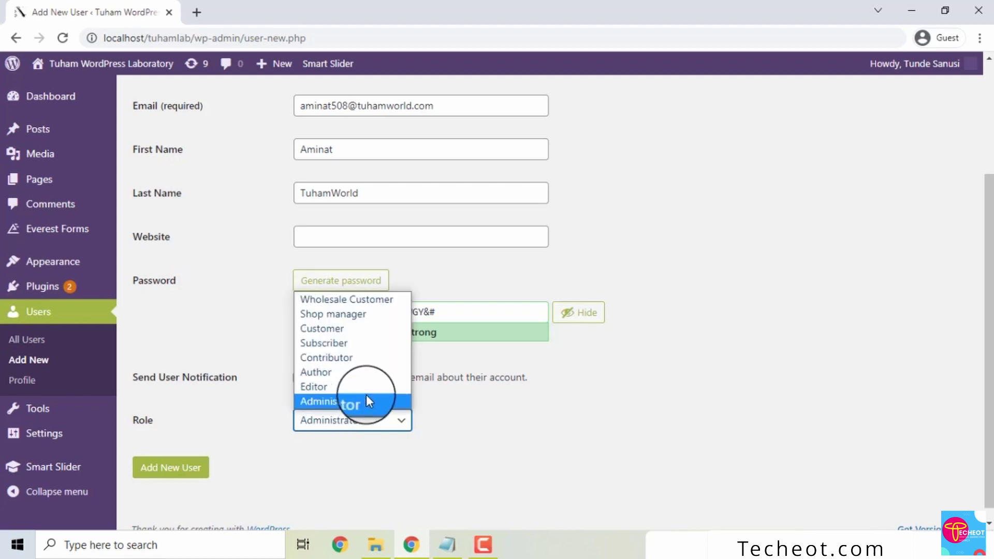
left_click(324, 387)
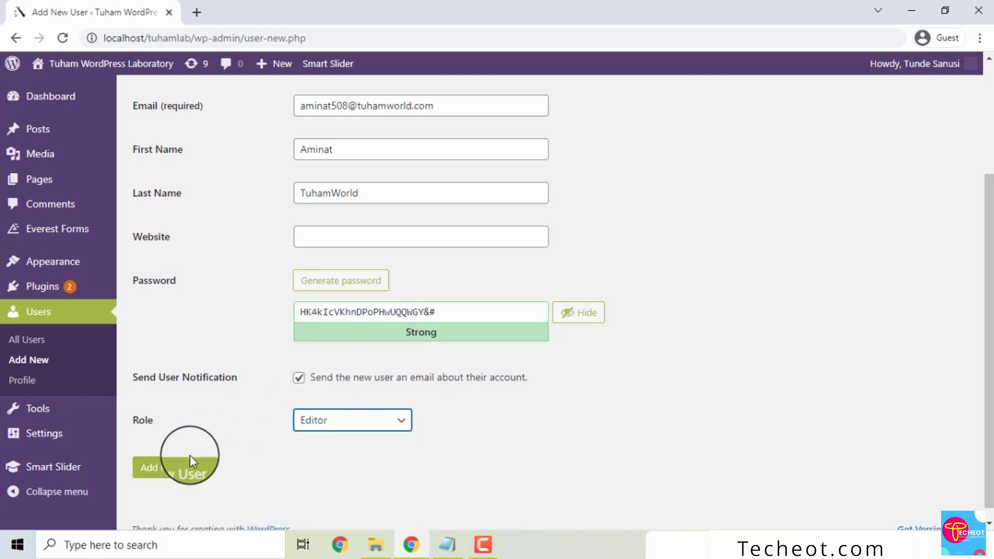
left_click(178, 467)
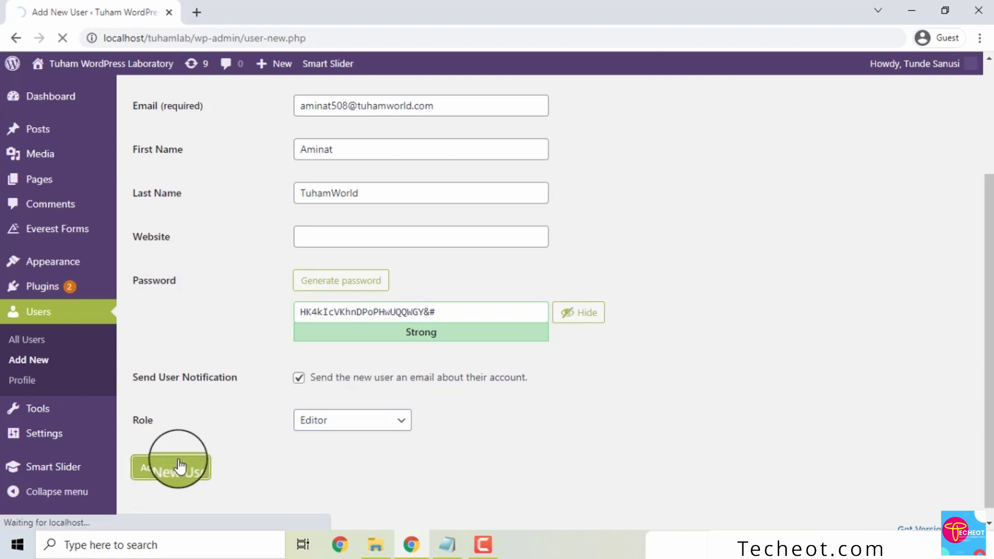